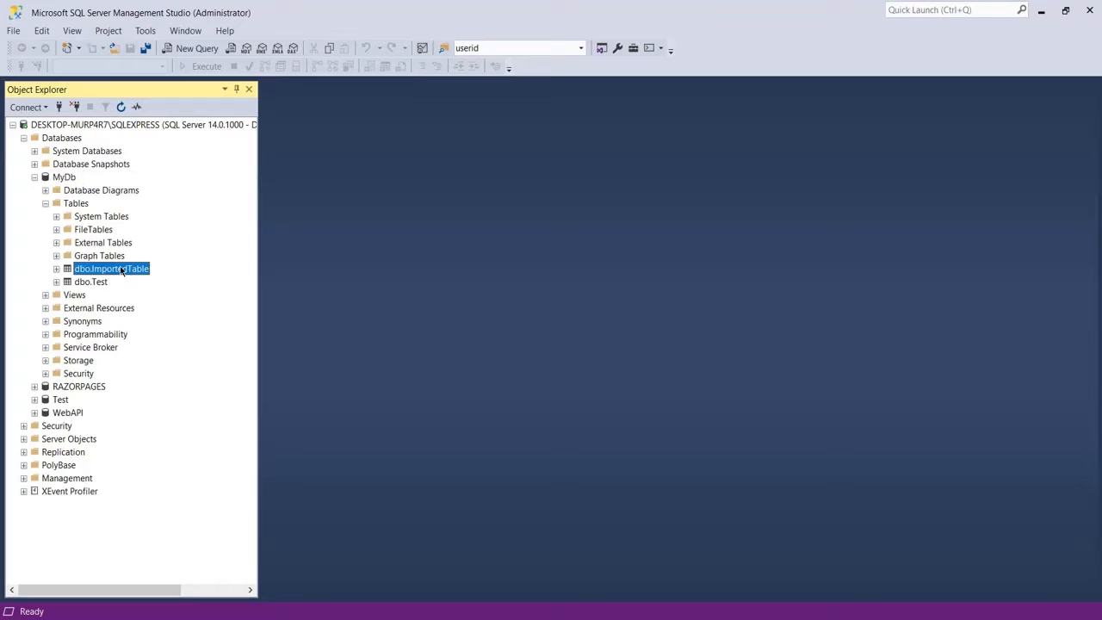
- Query the top 1000 rows of dbo.ImportedTable in MyDb and enlarge the results area to review its records
right_click(121, 270)
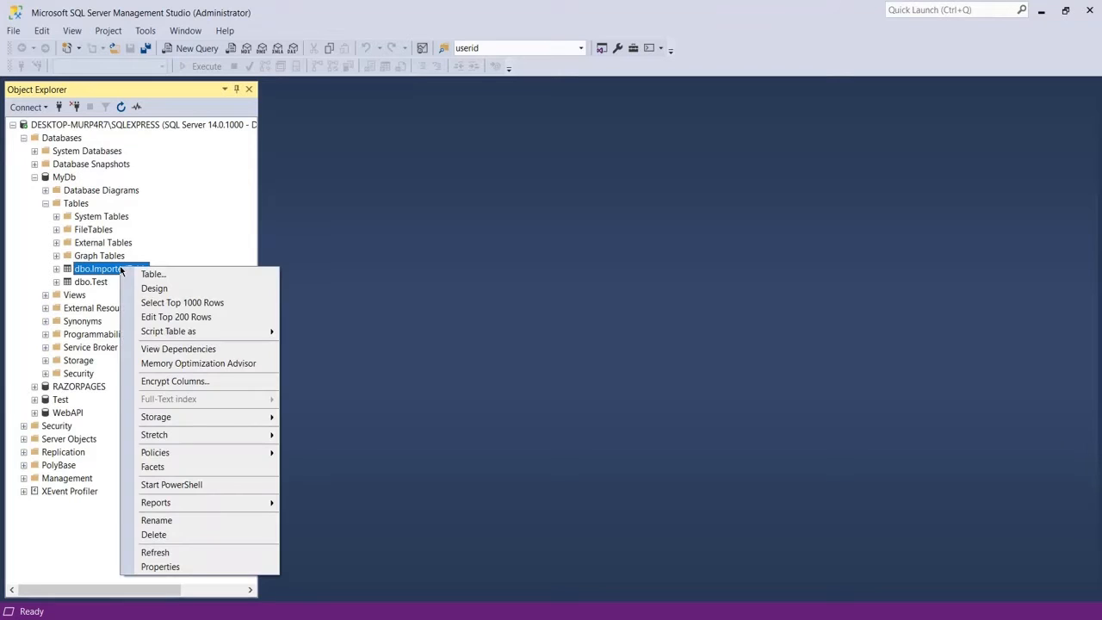
left_click(219, 307)
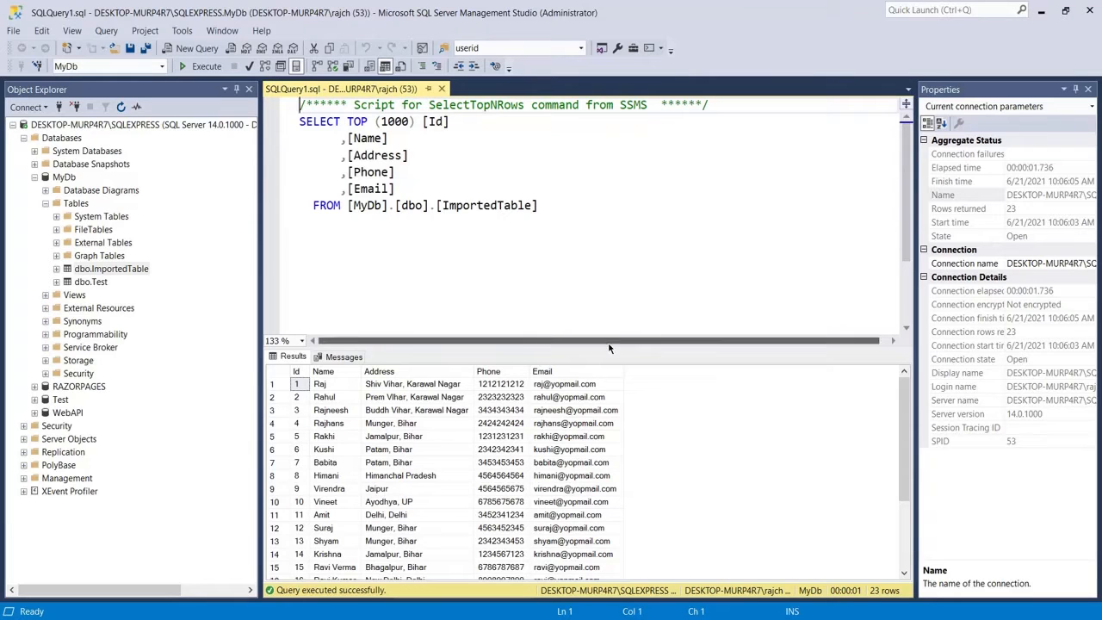
left_click_drag(609, 348, 612, 248)
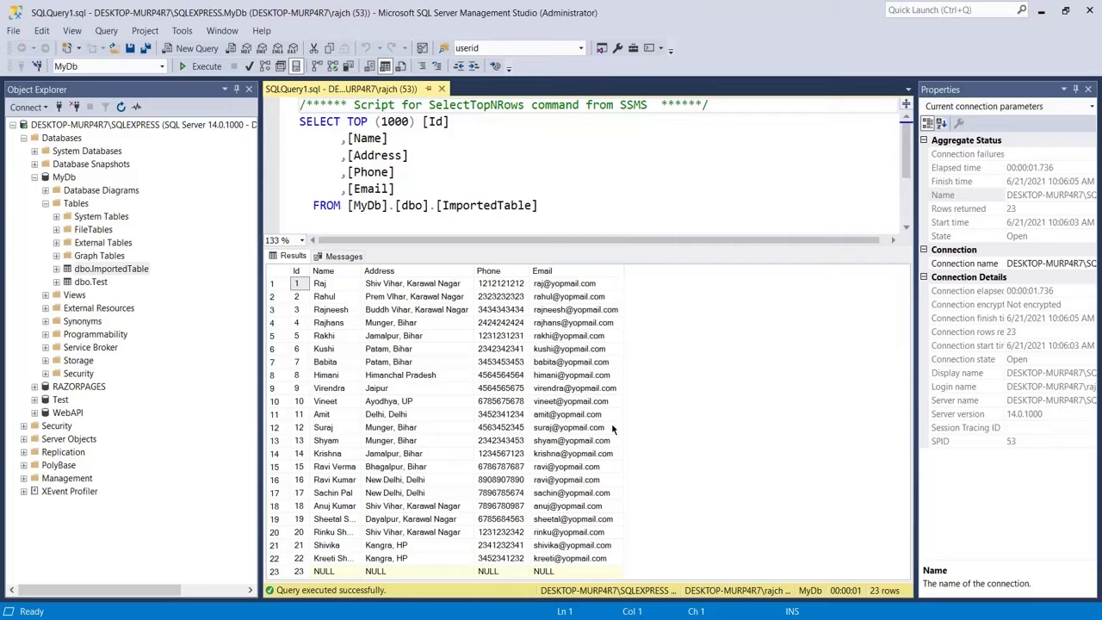
- Start the Export Data wizard for the MyDb database and continue past its welcome page
right_click(64, 178)
mouse_move(158, 237)
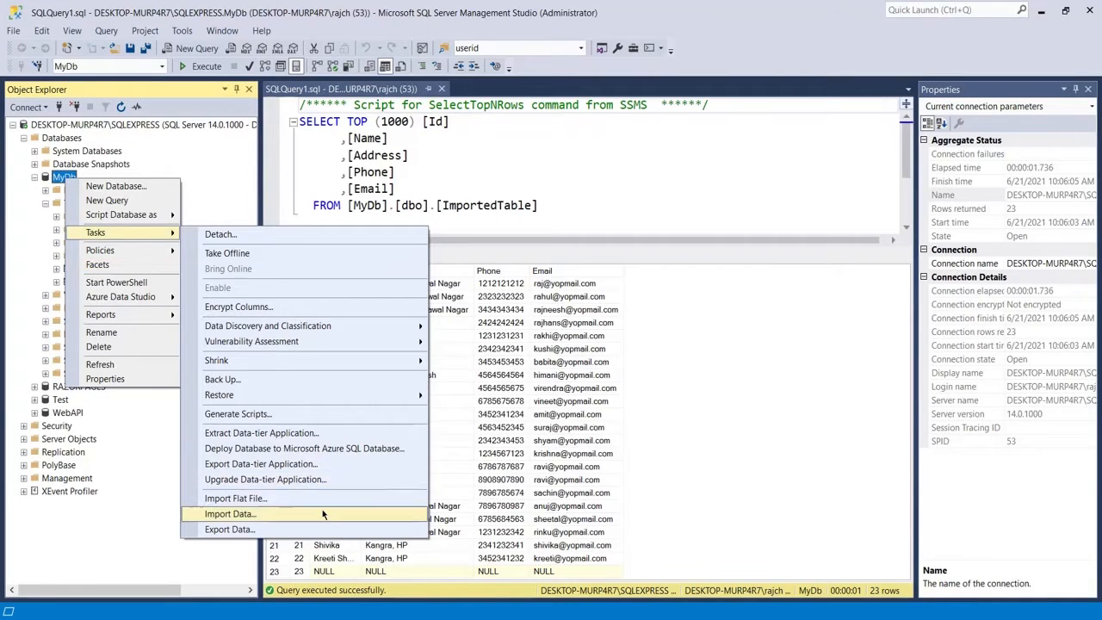
left_click(337, 531)
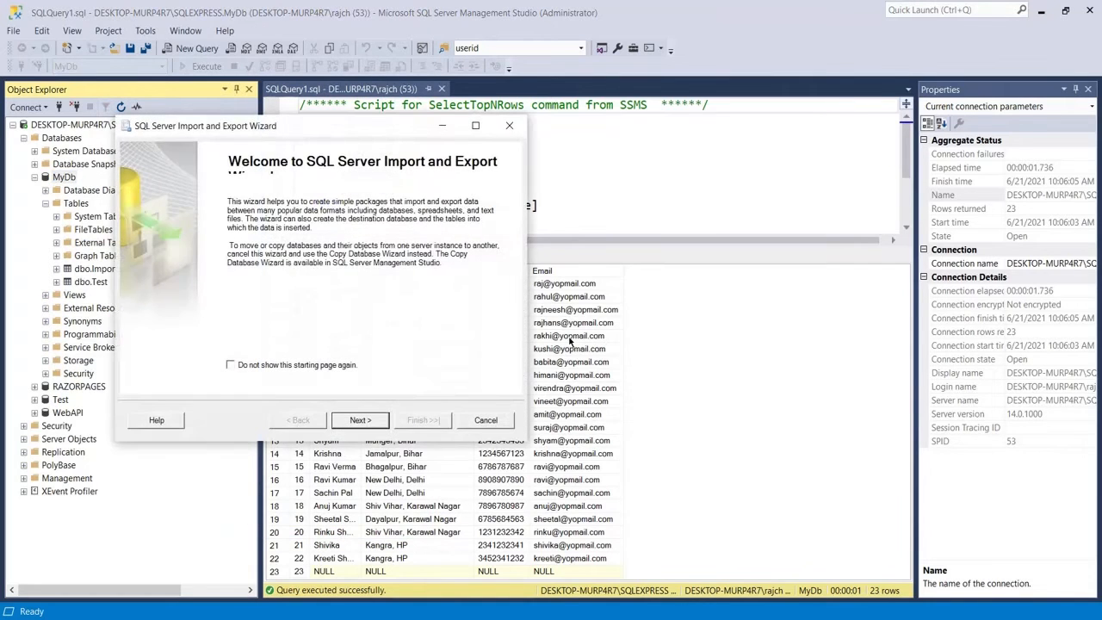
left_click(360, 420)
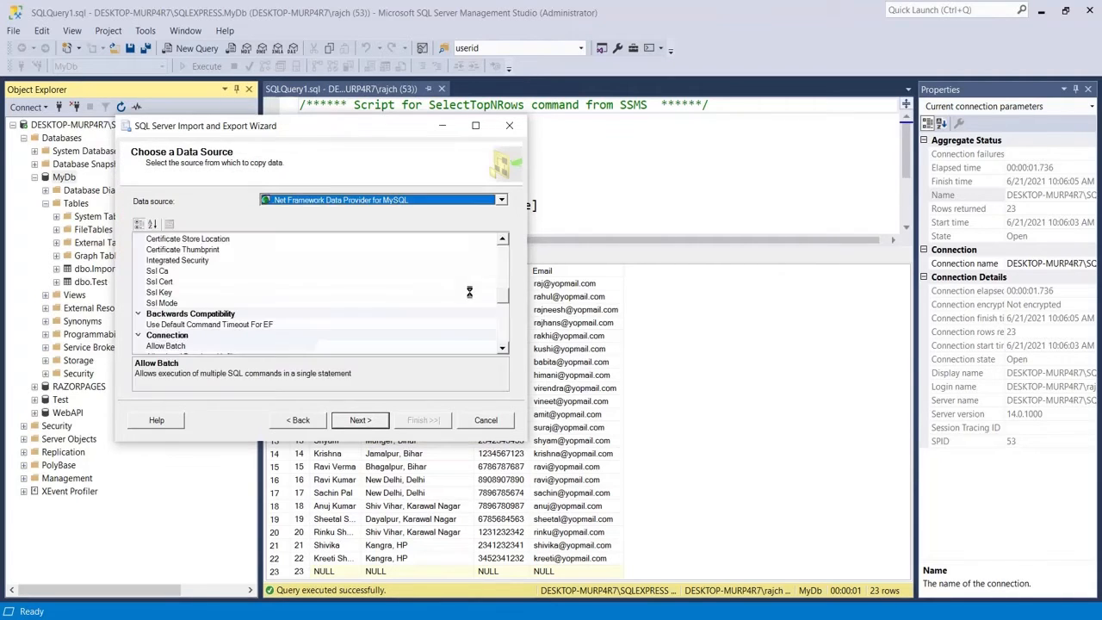
- Set the export's data source to Microsoft OLE DB Driver for SQL Server with MyDb as the database
left_click(502, 201)
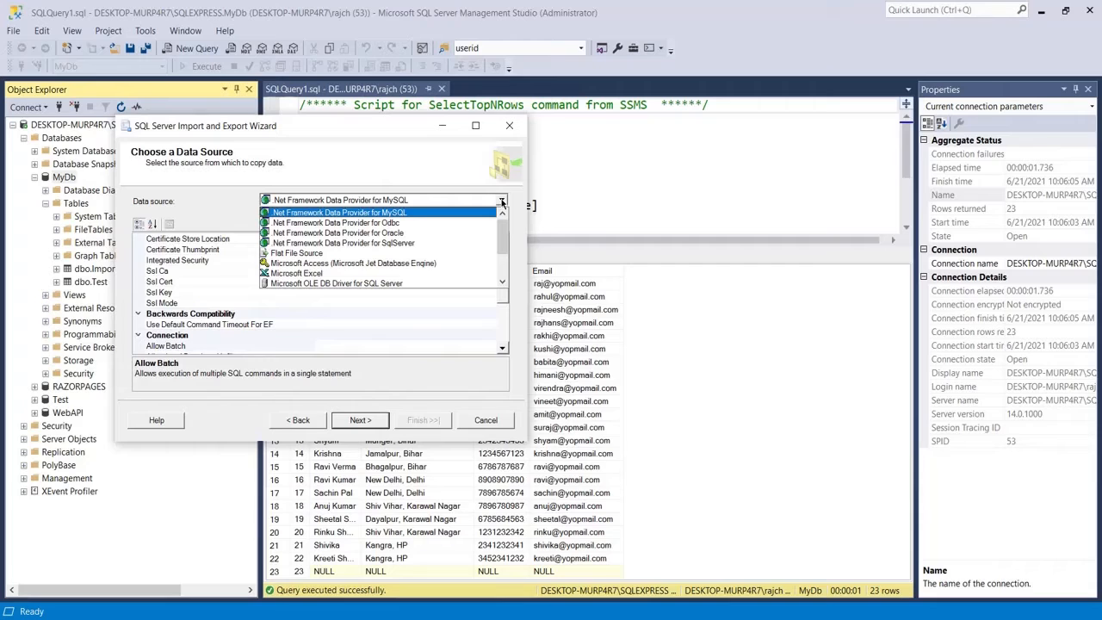
left_click(417, 285)
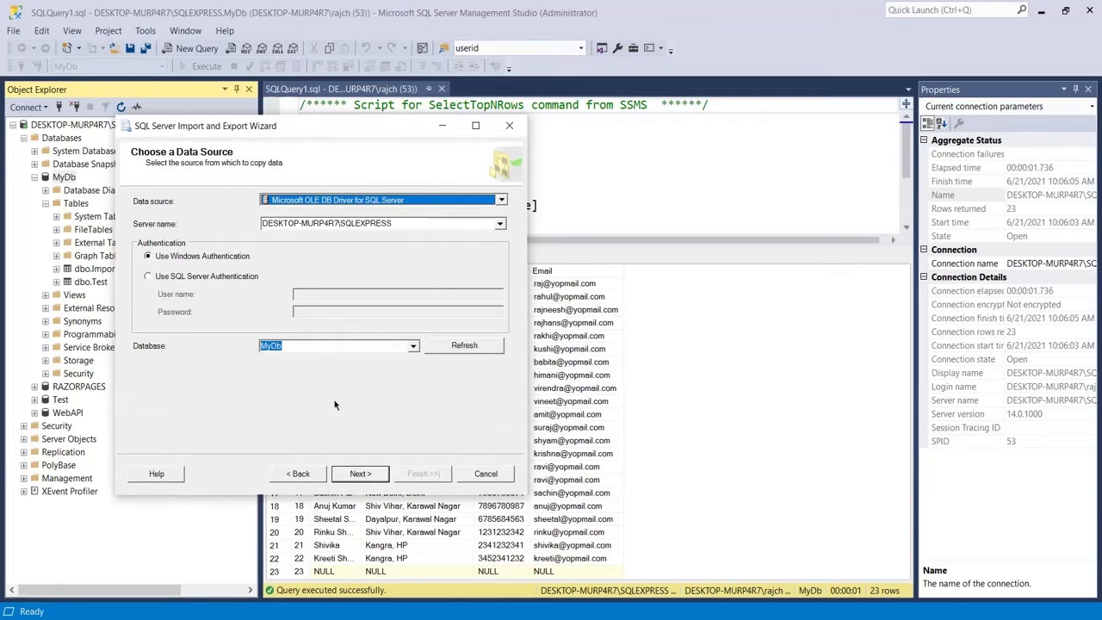
left_click(411, 346)
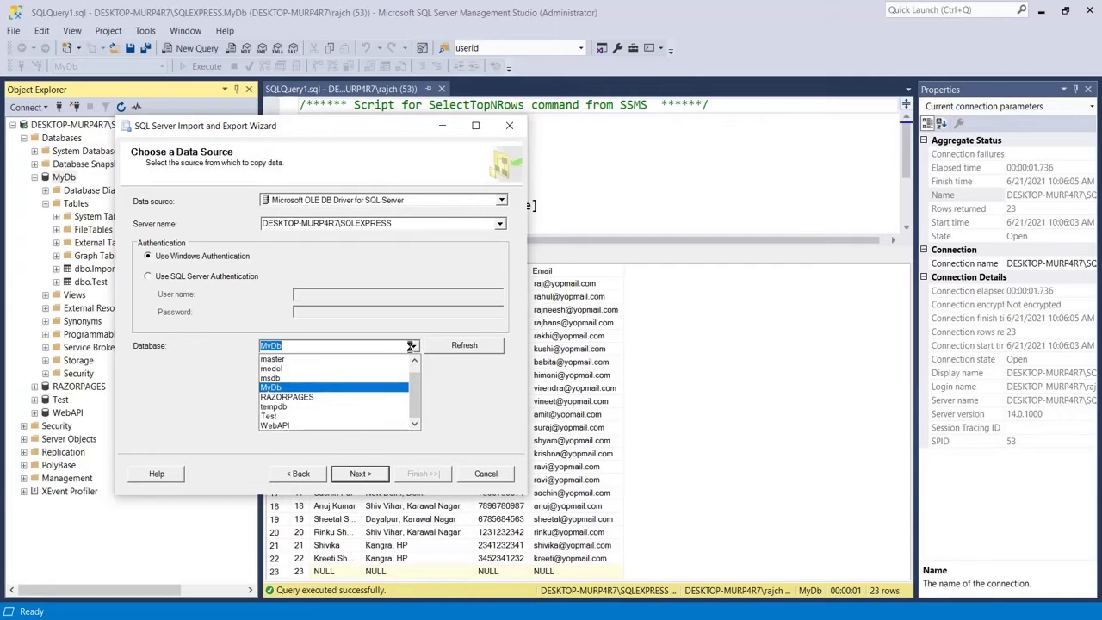
left_click(476, 392)
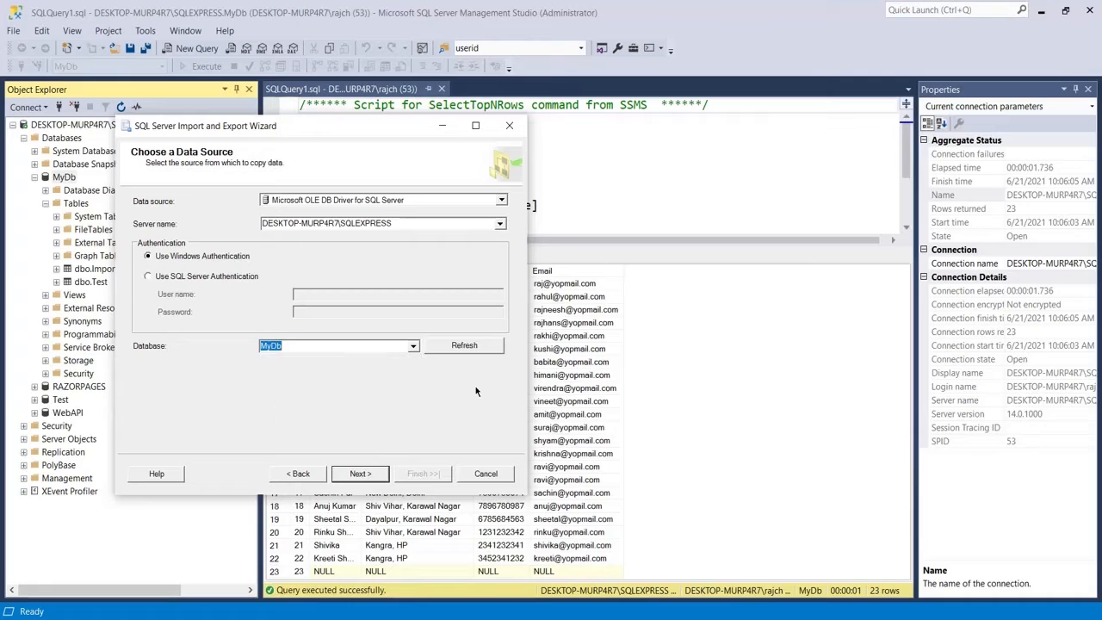
left_click(362, 474)
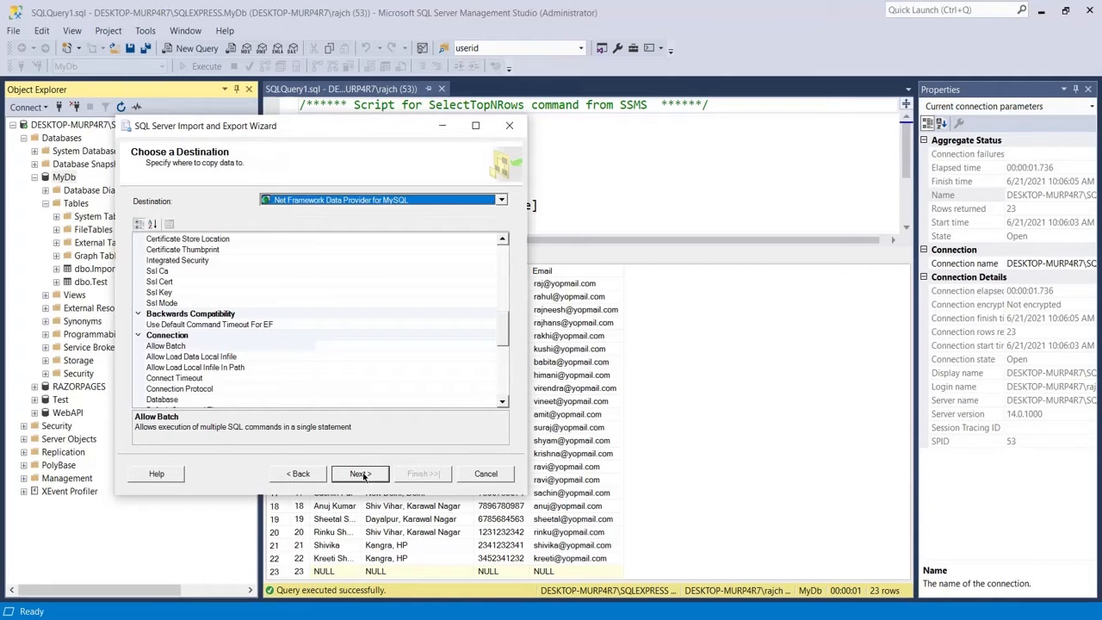
- Set the export destination to Microsoft Excel and try to use ExportedData.xlsx from the Downloads\Exported folder as its file
left_click(500, 201)
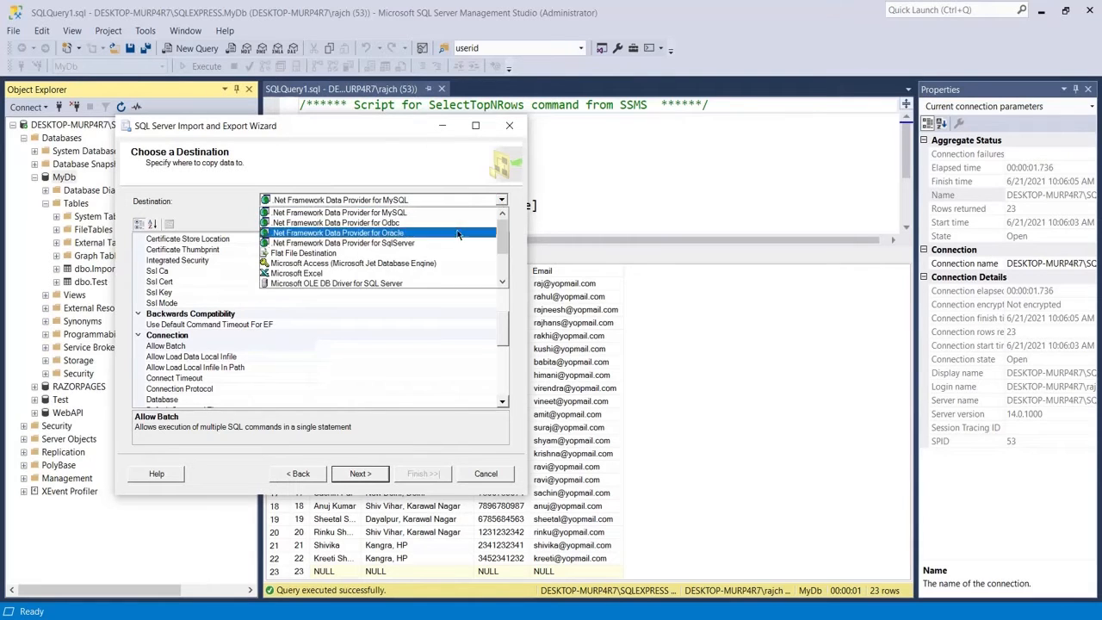
left_click(428, 274)
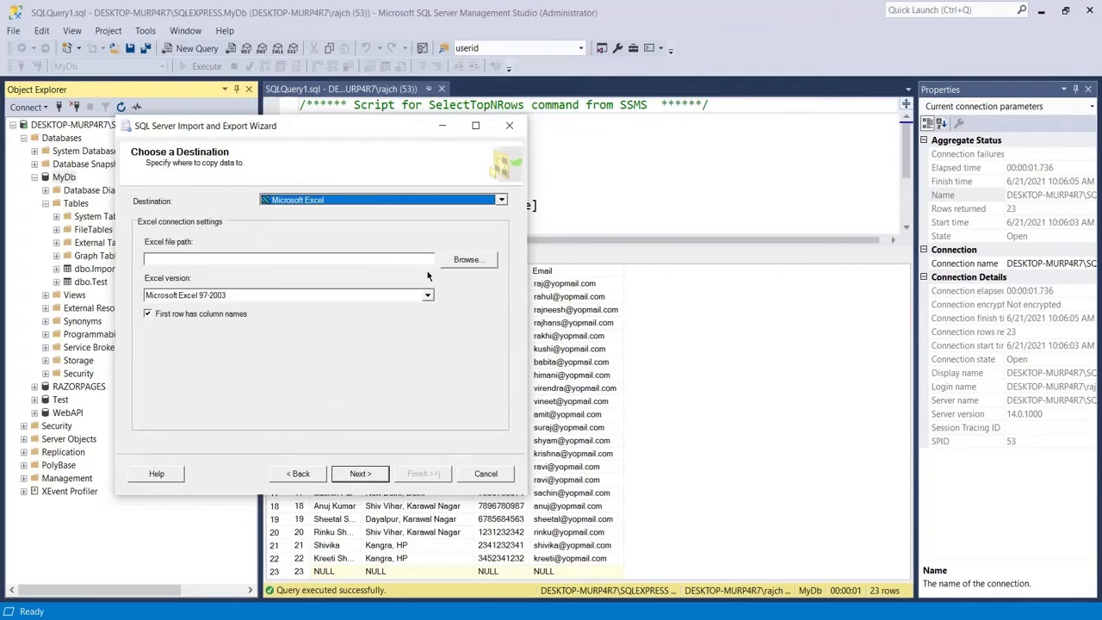
left_click(468, 259)
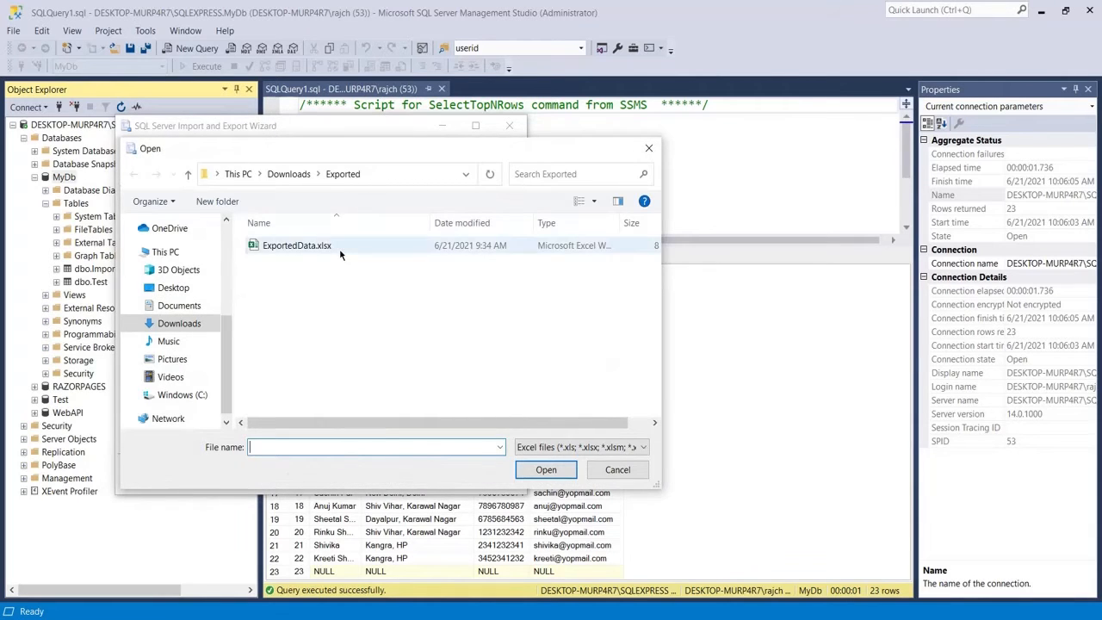
double_click(340, 250)
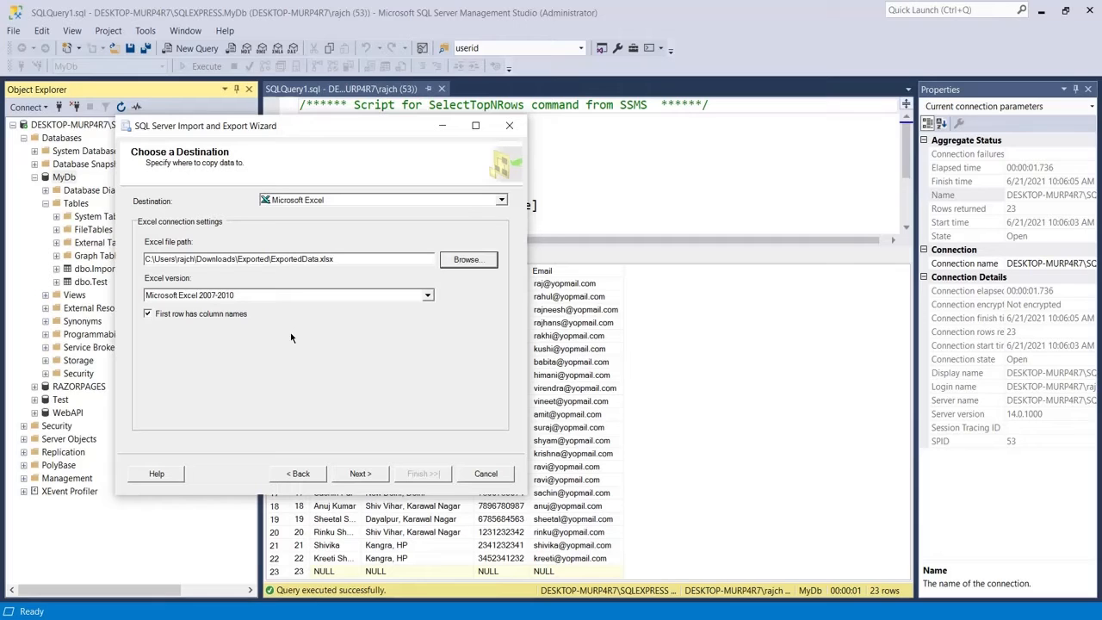
left_click(359, 474)
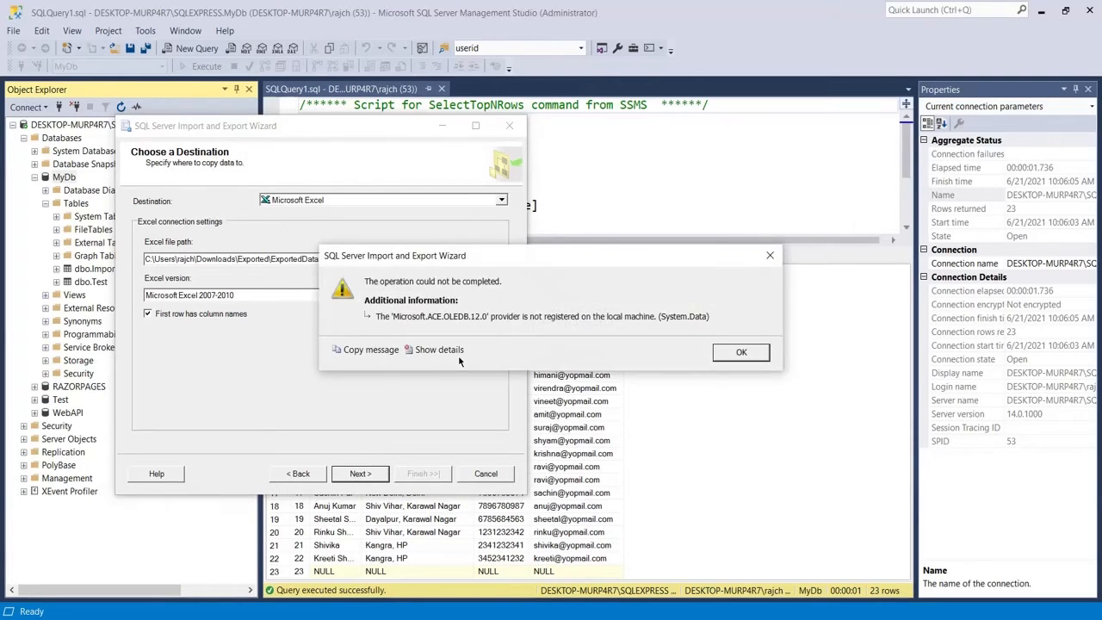
left_click(739, 351)
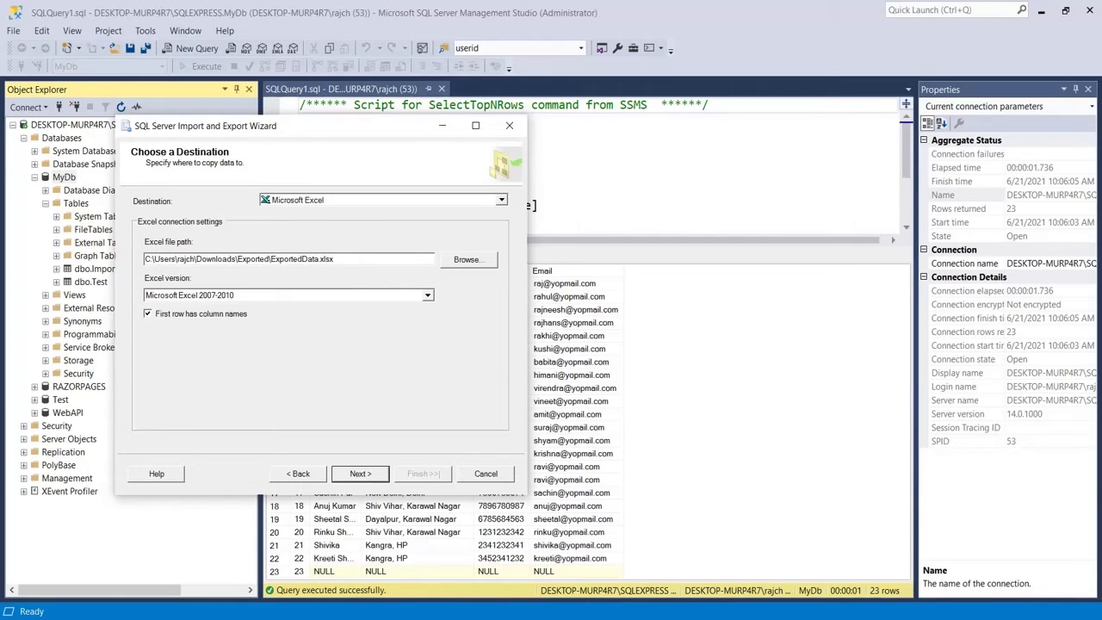
- Switch to the Convertio page in the browser, convert ExportedData.xlsx to XLS and download the converted file
left_click(488, 579)
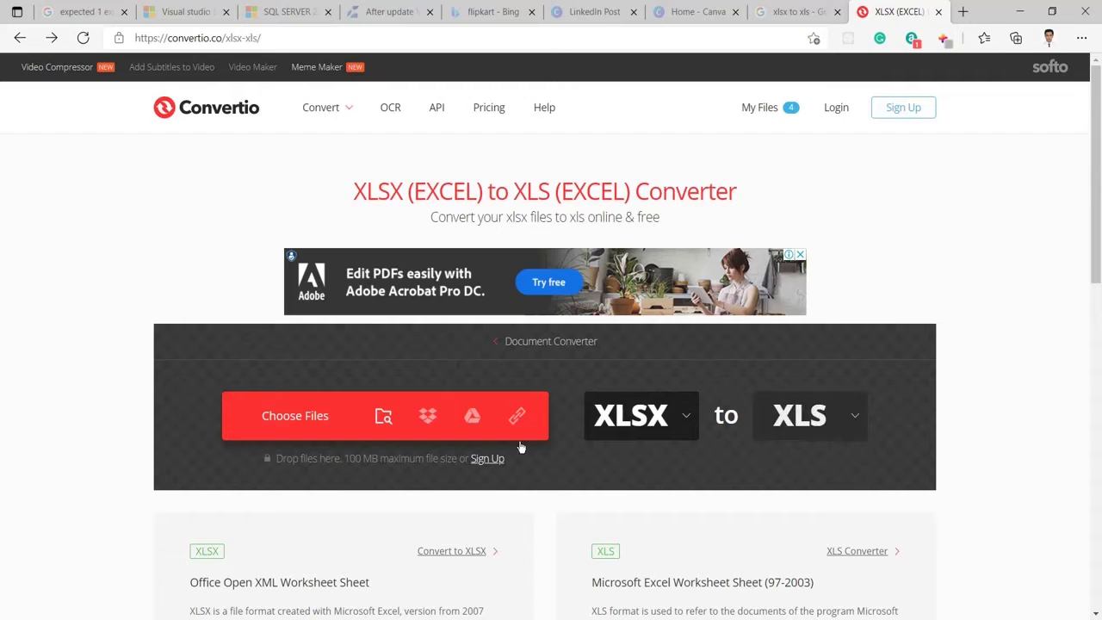
left_click(297, 417)
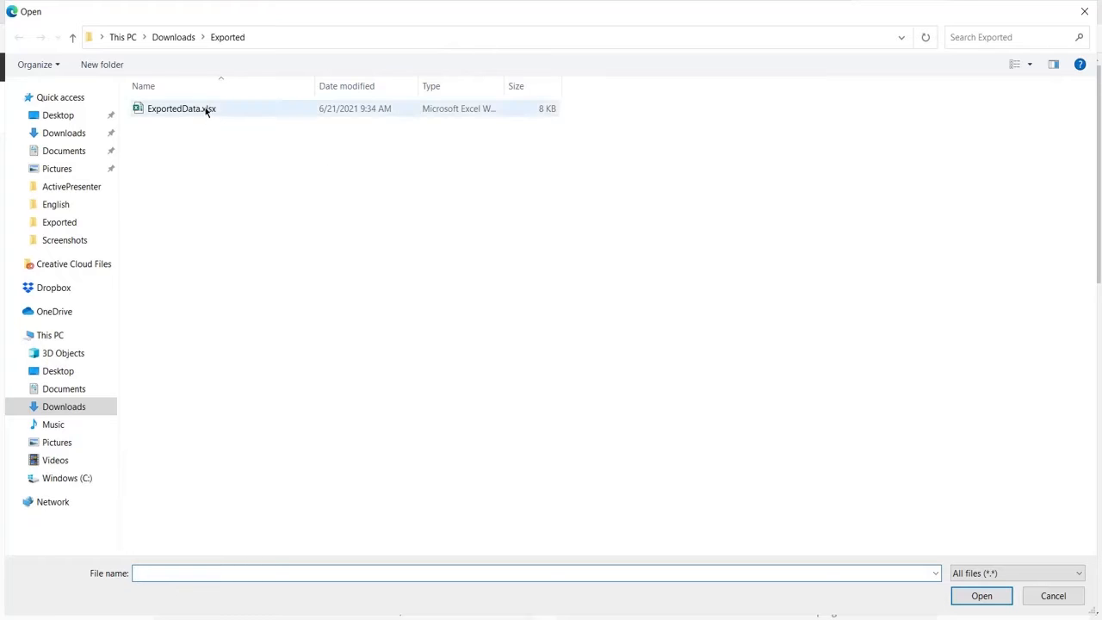
double_click(207, 110)
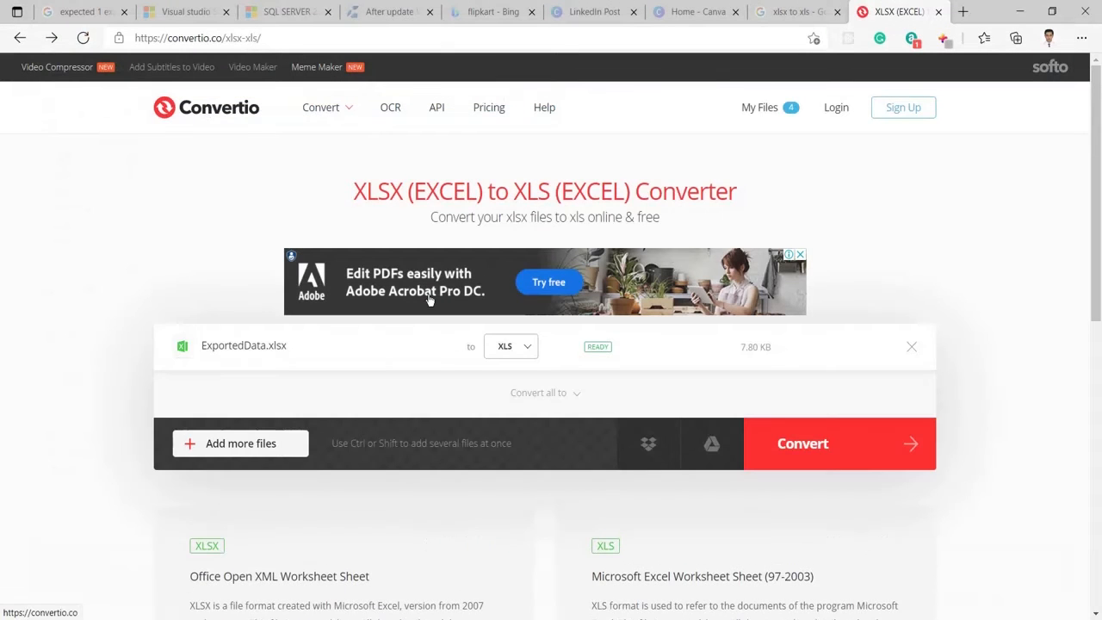
left_click(824, 448)
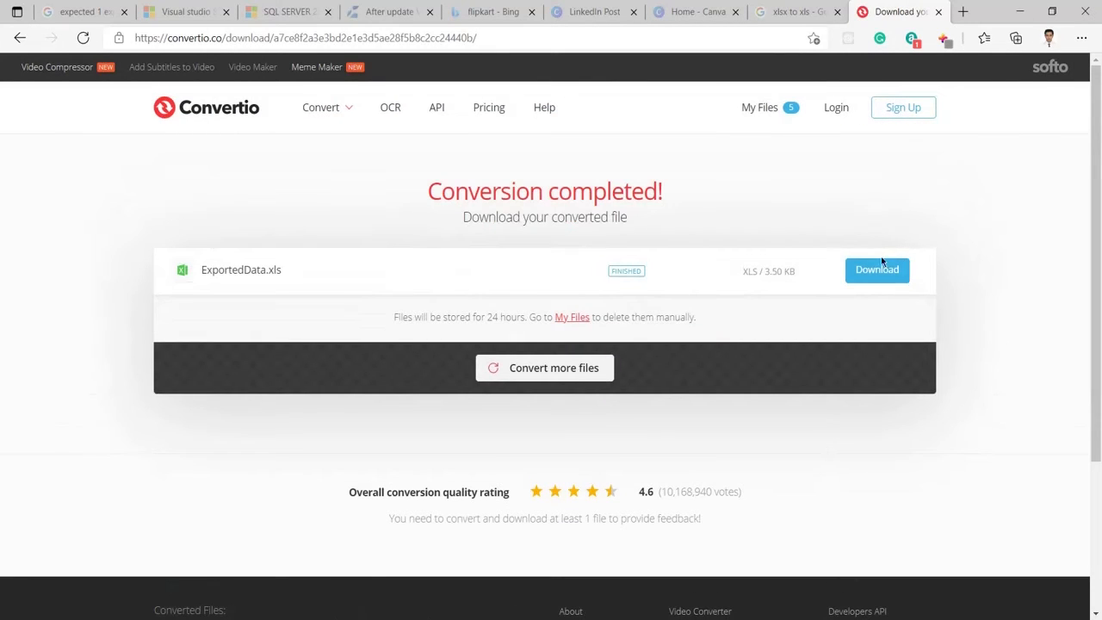
left_click(878, 272)
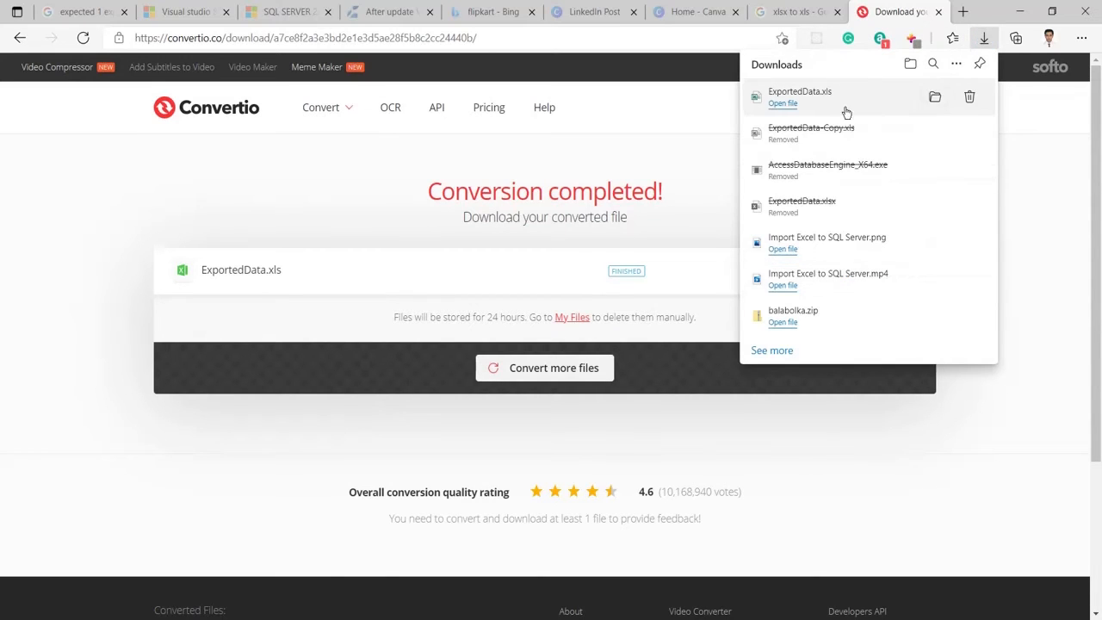
- In File Explorer, move ExportedData.xls from Downloads into the Exported folder and select it there
left_click(177, 618)
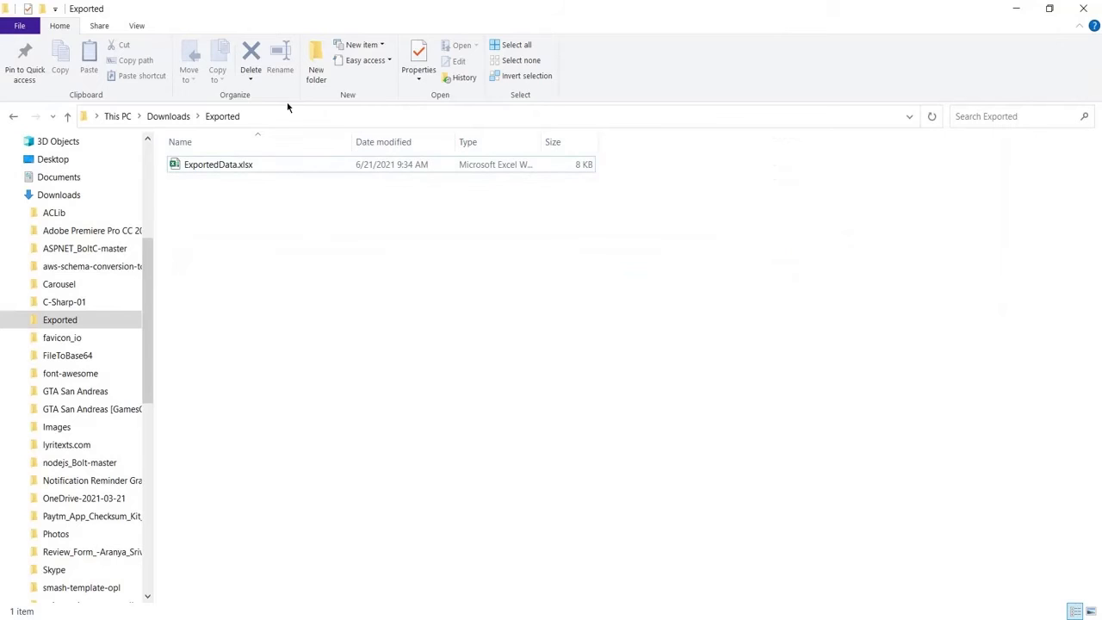
left_click(169, 117)
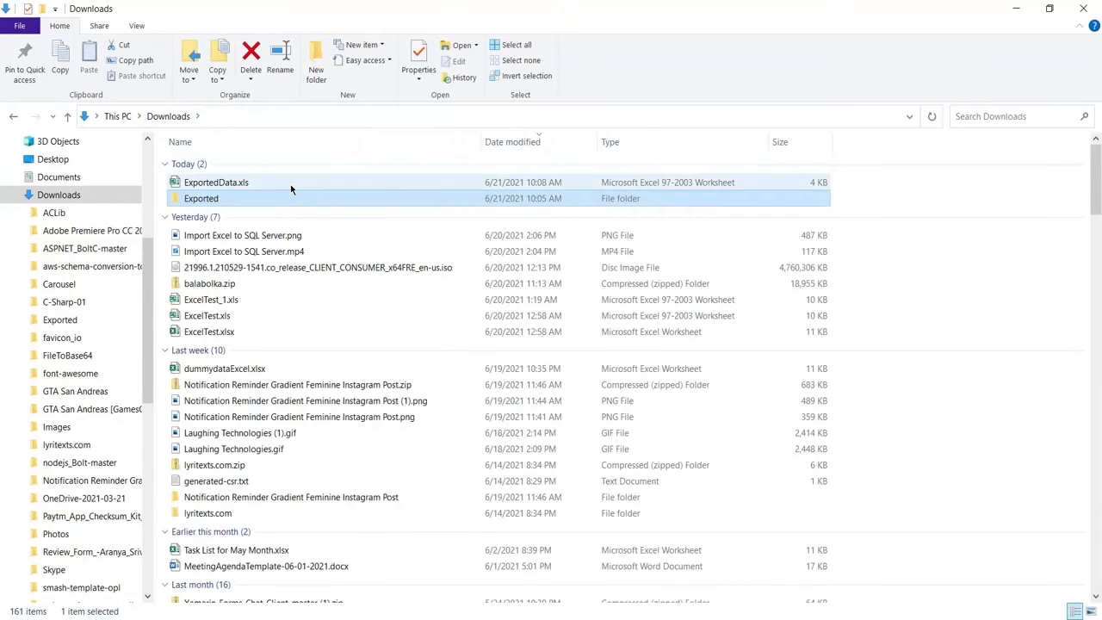
left_click(376, 181)
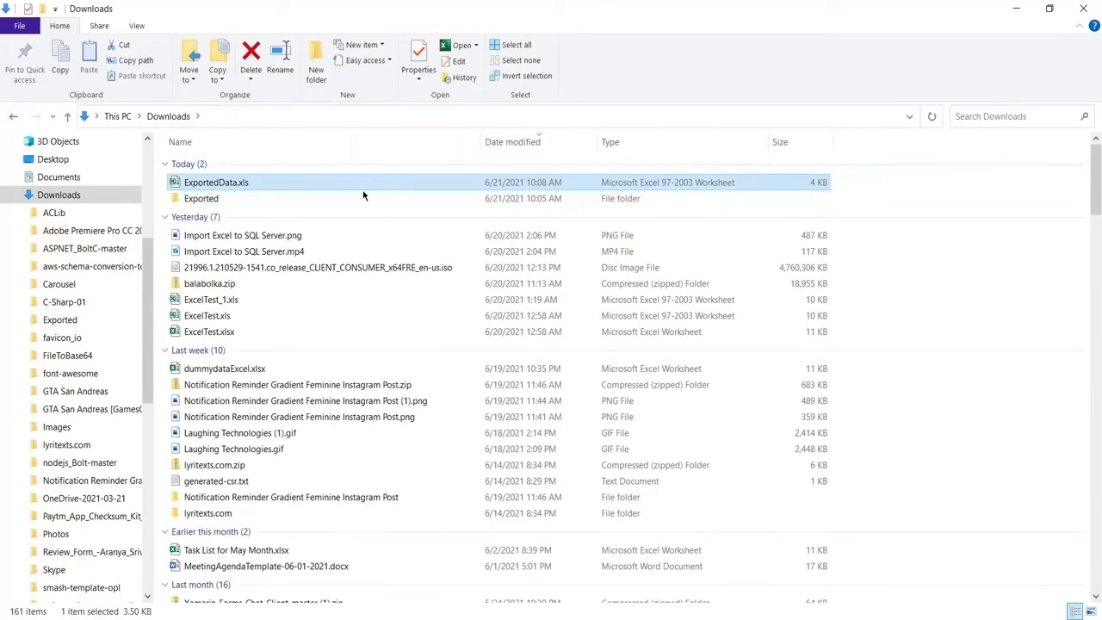
left_click_drag(363, 188, 360, 204)
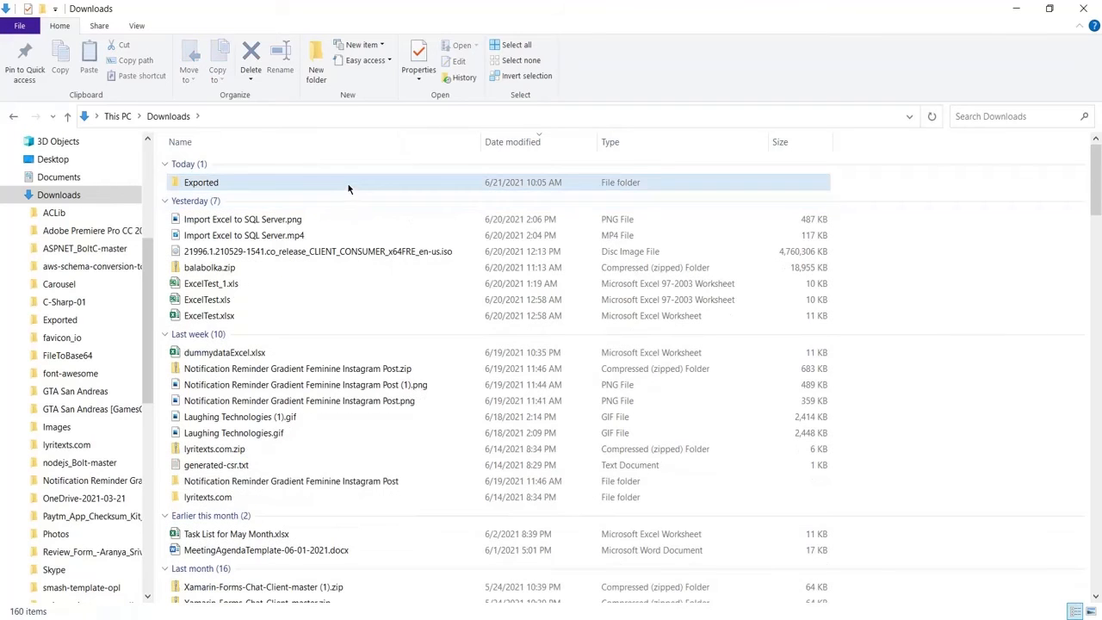
double_click(350, 190)
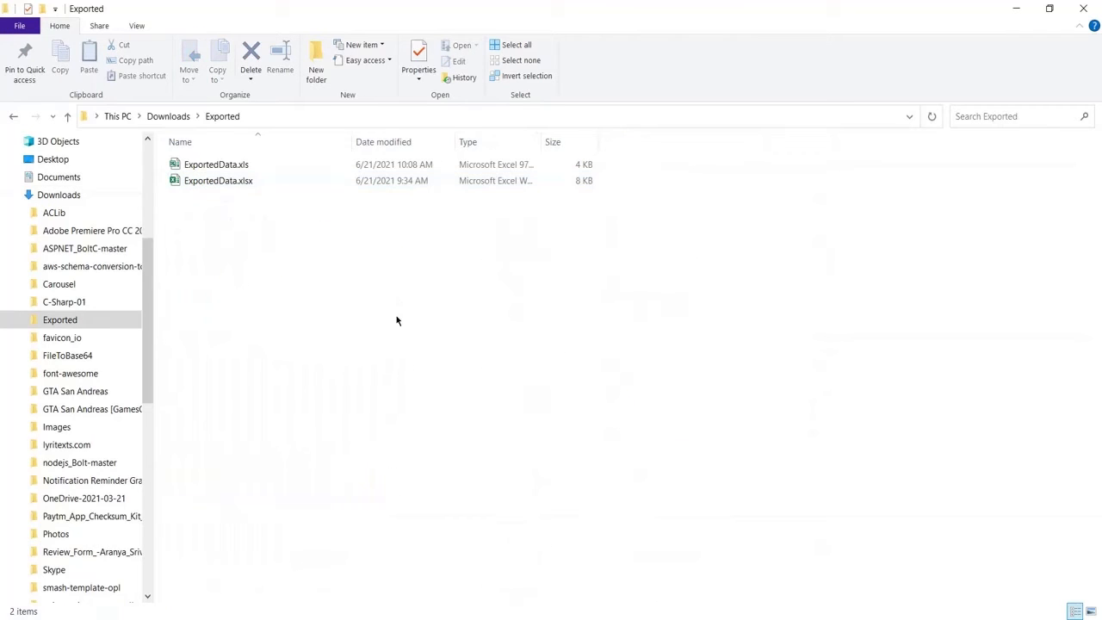
left_click(249, 168)
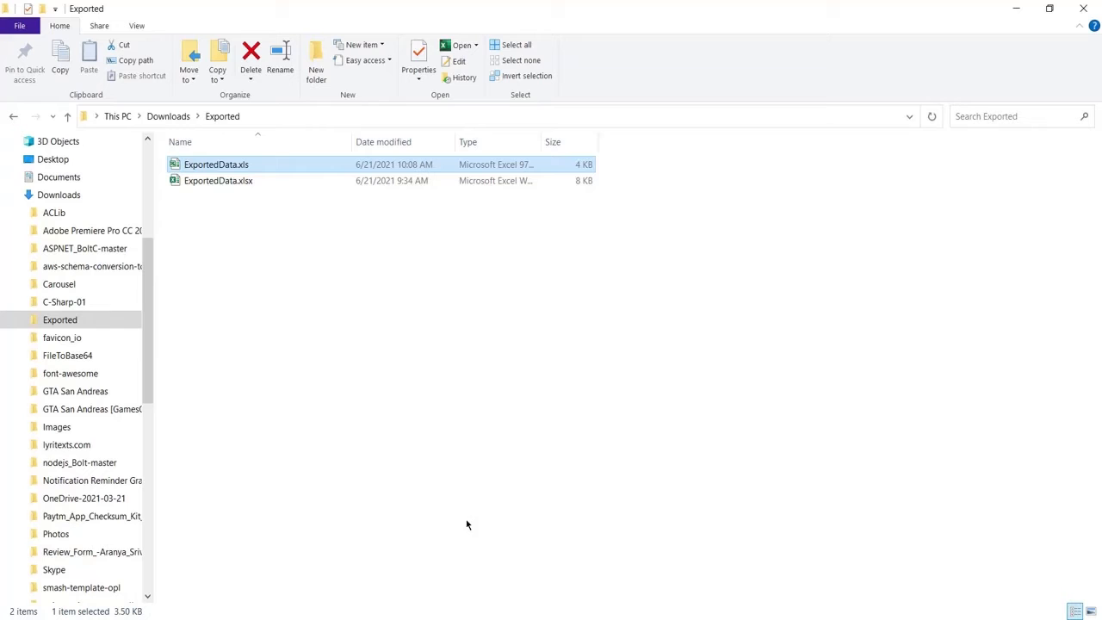
- Return to the export wizard and use ExportedData.xls from the Exported folder as the destination Excel file
left_click(515, 564)
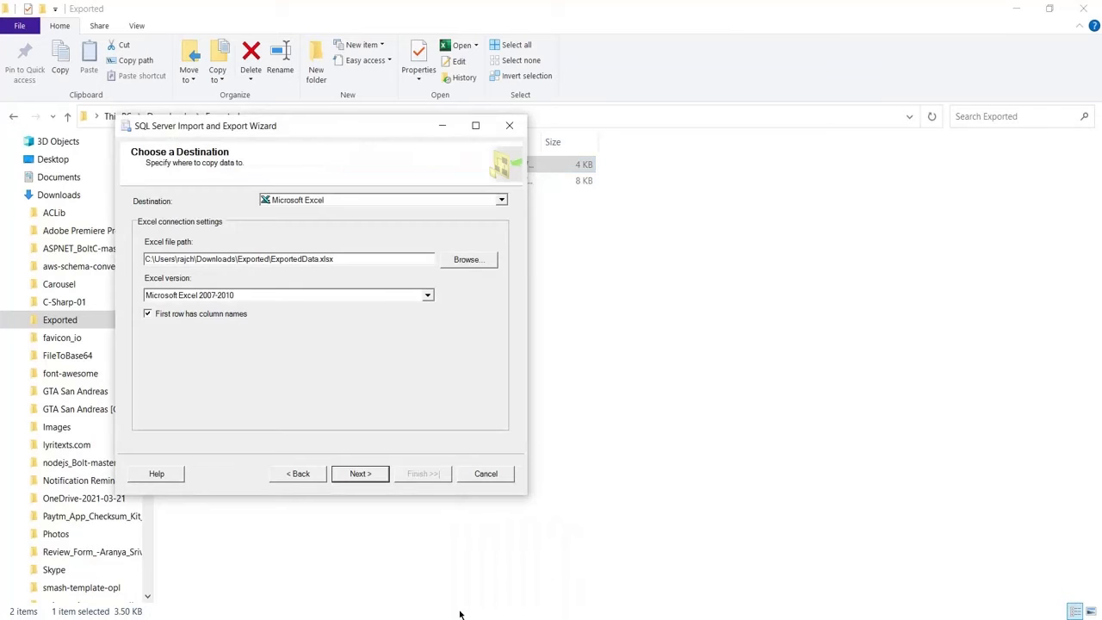
left_click(474, 263)
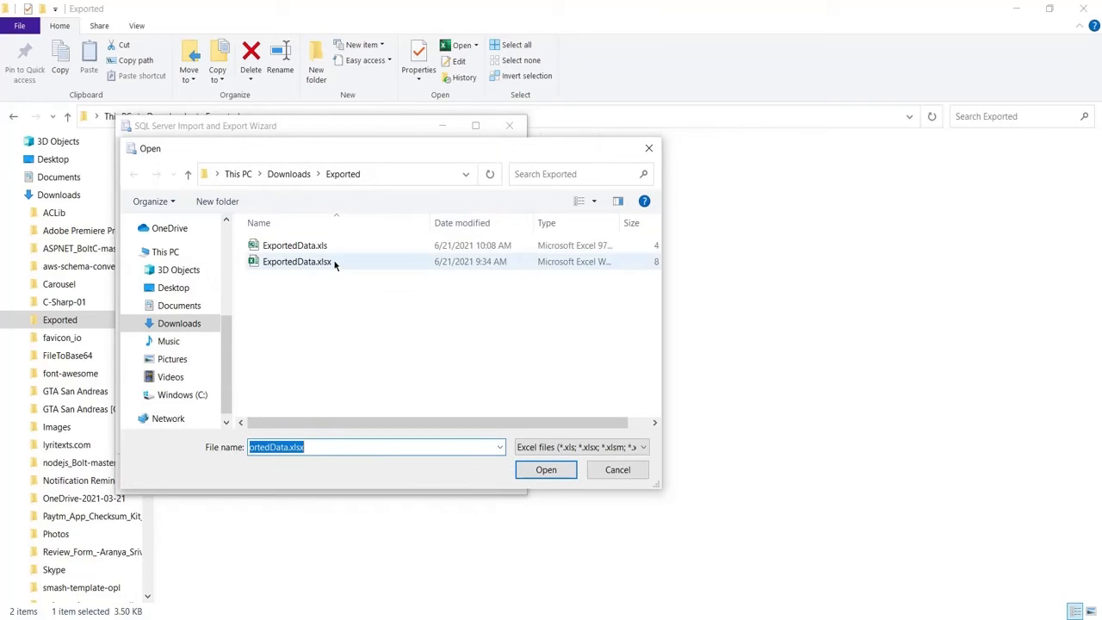
double_click(332, 246)
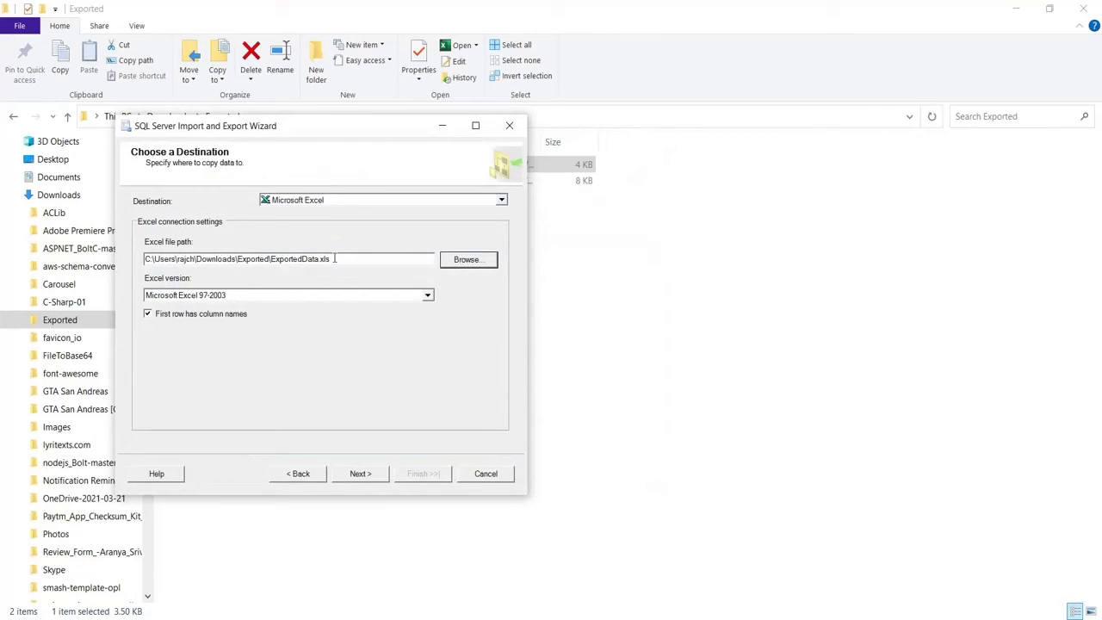
left_click(360, 473)
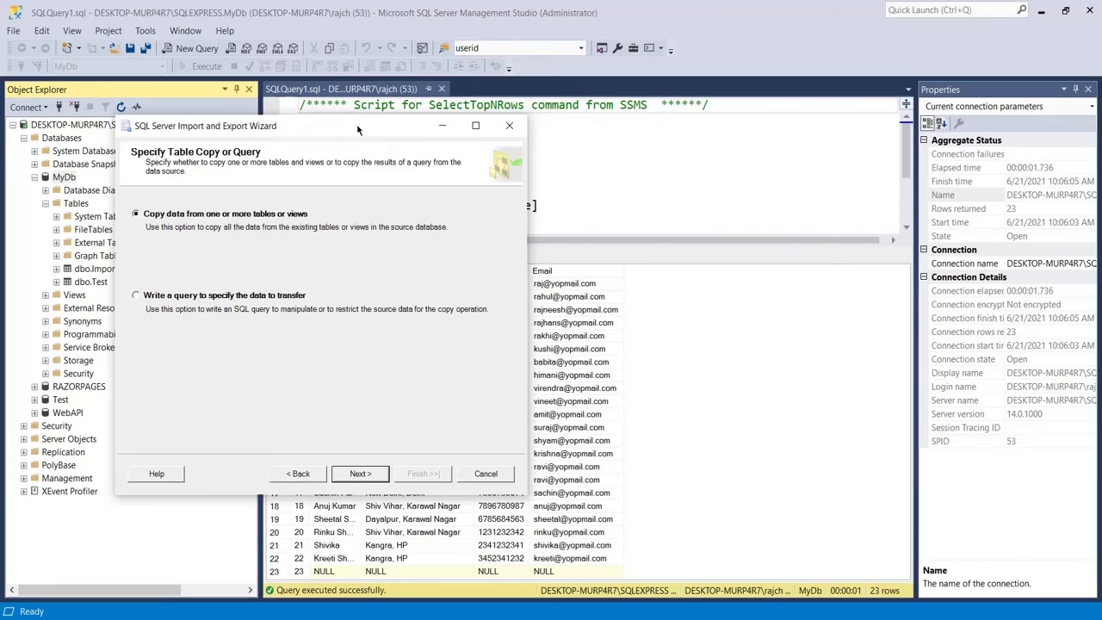
- Choose to copy data from one or more tables or views, and select dbo.ImportedTable as the source table
left_click_drag(358, 129, 656, 117)
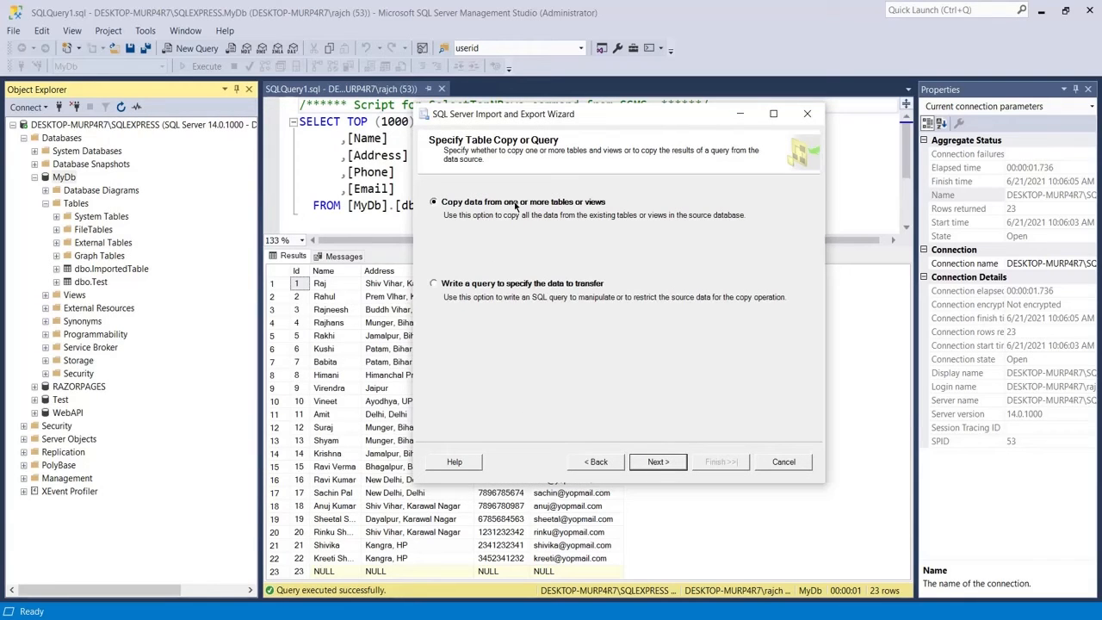
left_click(658, 465)
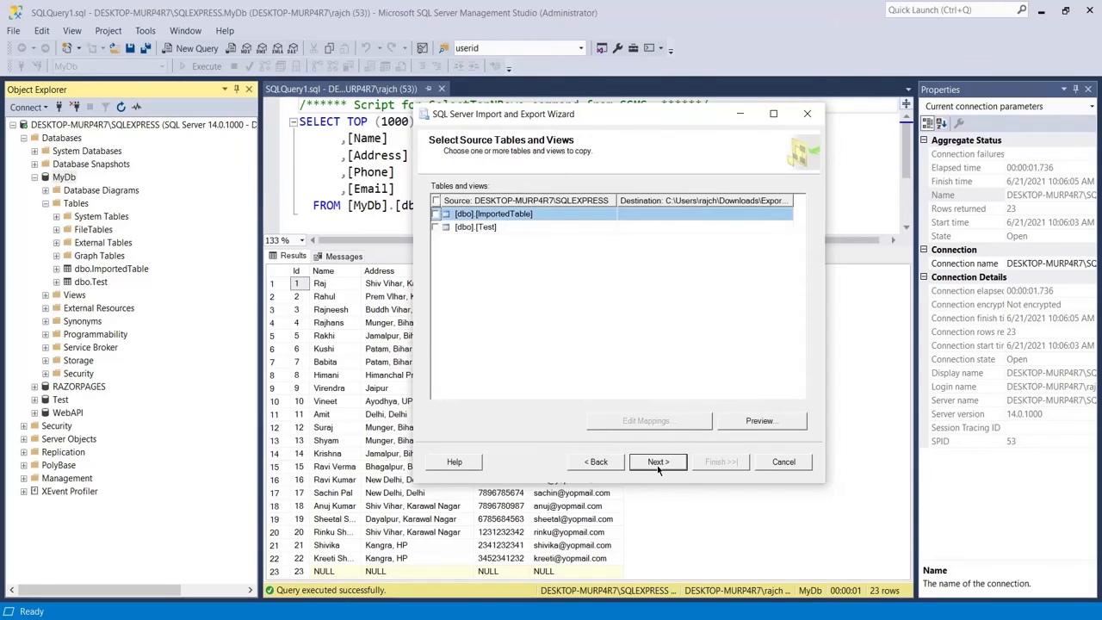
left_click(436, 215)
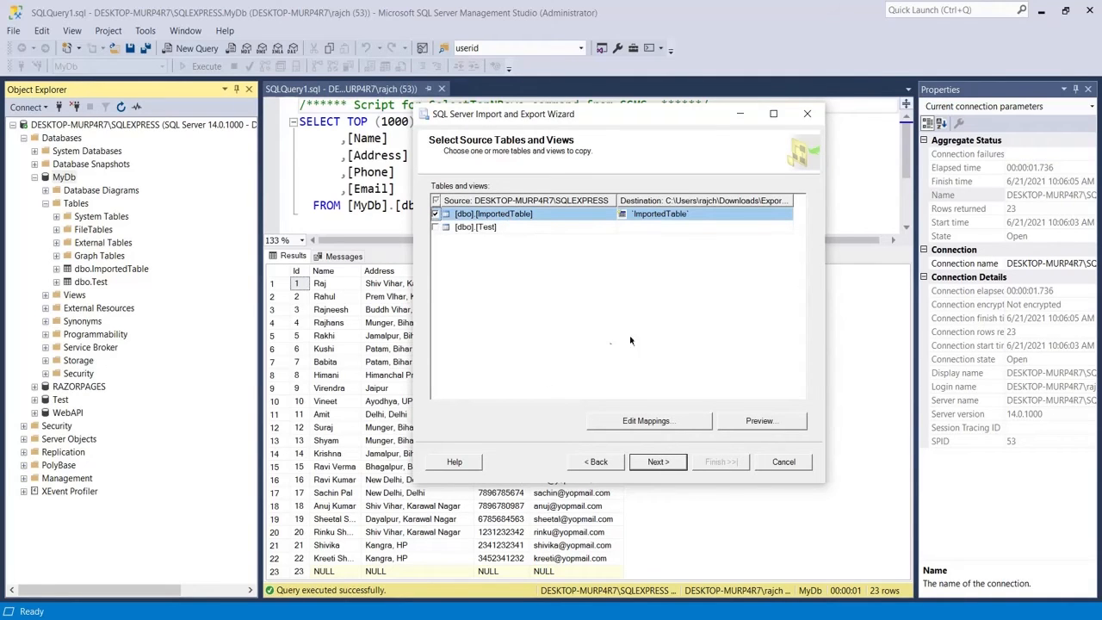
- Accept the default data type mapping, run the export package immediately without saving it, and close the wizard once it finishes
left_click(658, 463)
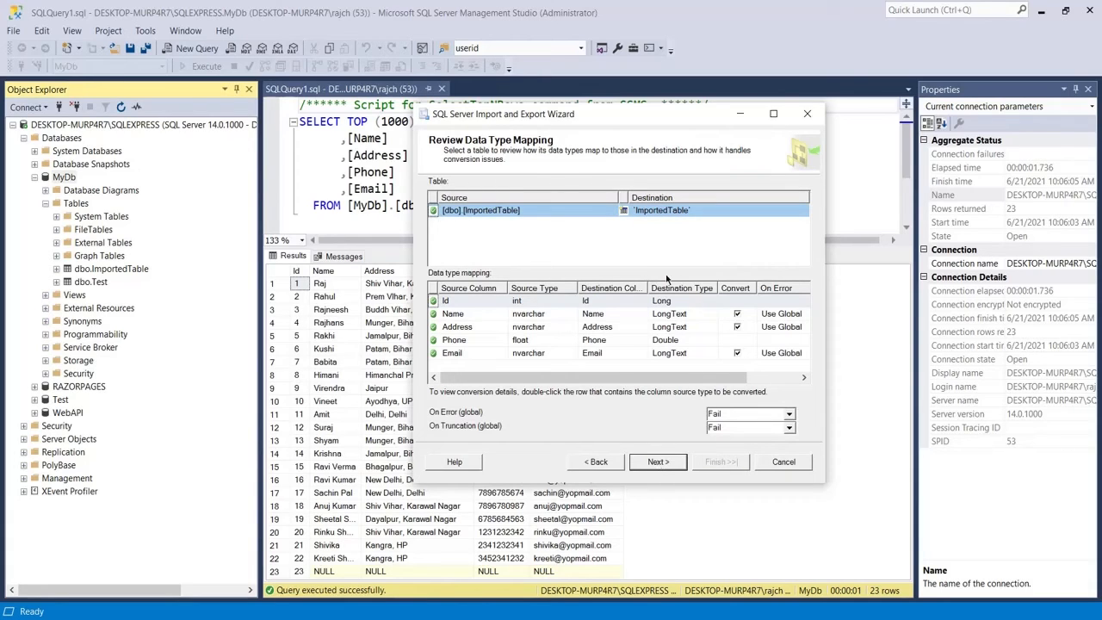
left_click(660, 464)
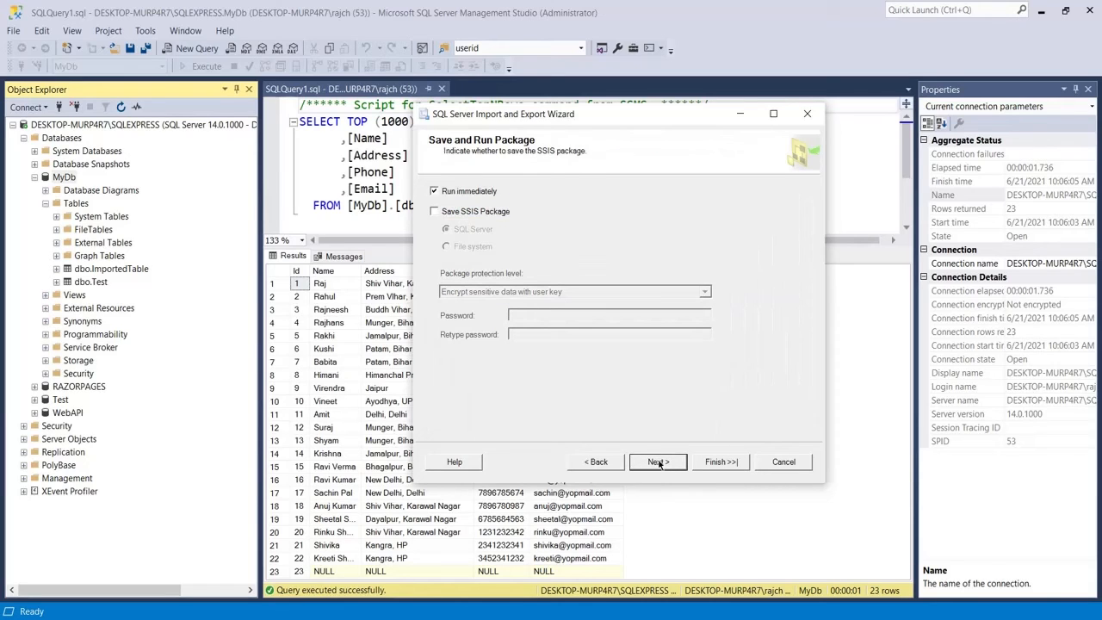
left_click(658, 462)
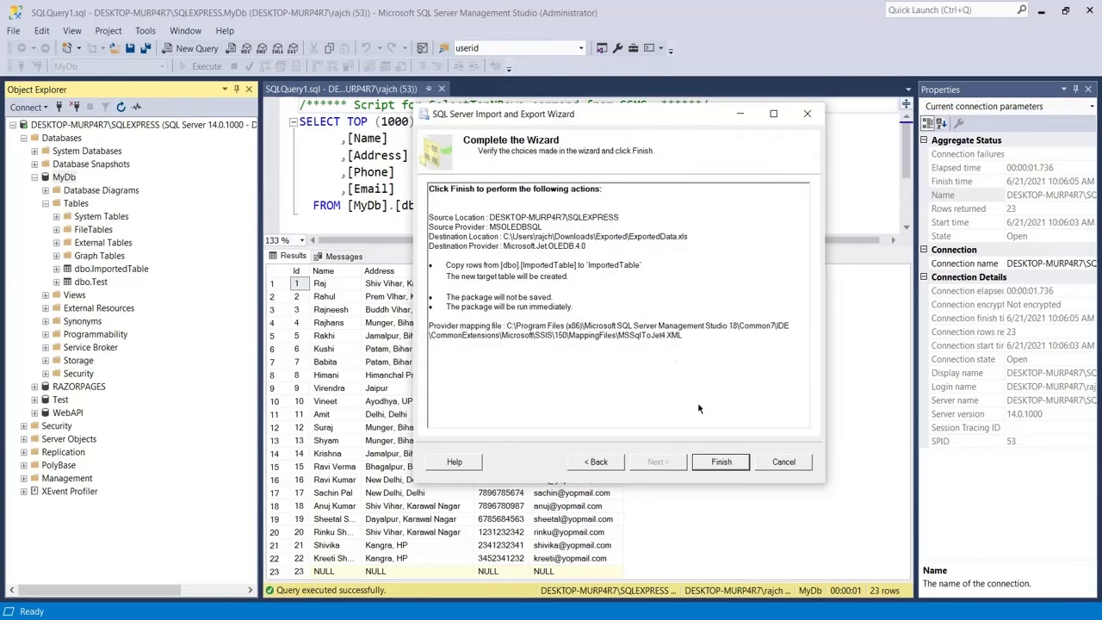
left_click(714, 462)
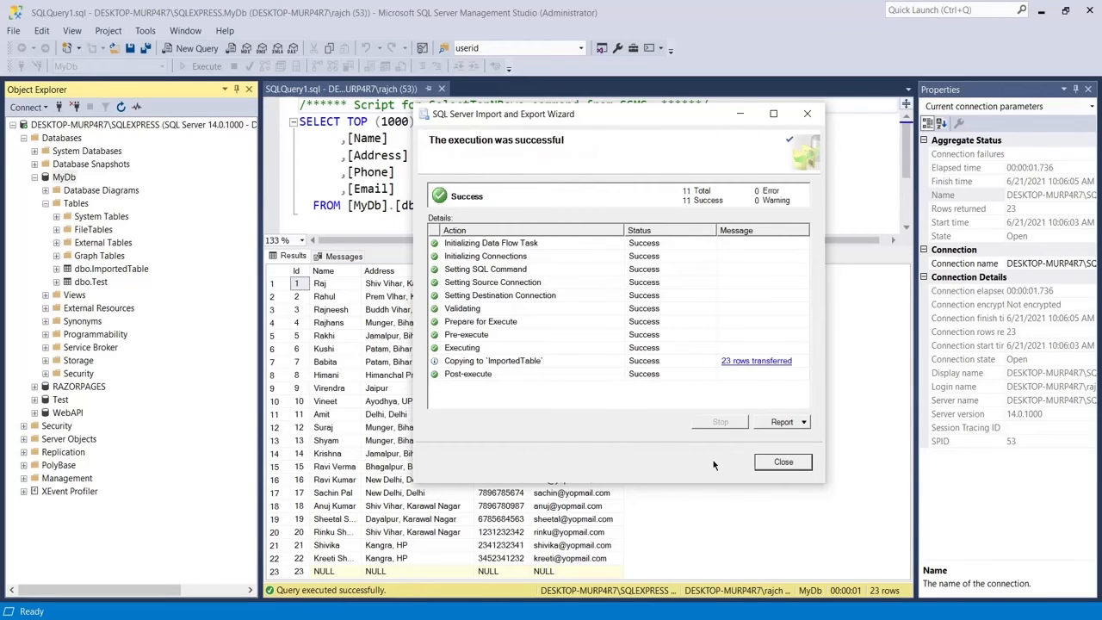
left_click(783, 462)
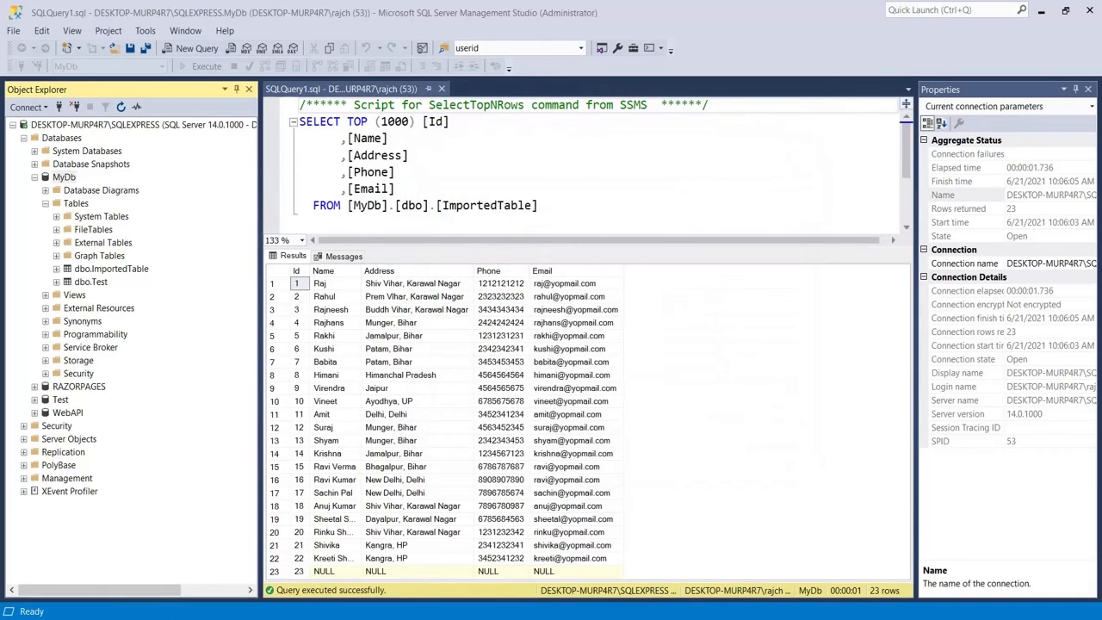
- Switch to File Explorer and open ExportedData.xls from the Exported folder in Excel
key("alt+Tab")
left_click(360, 388)
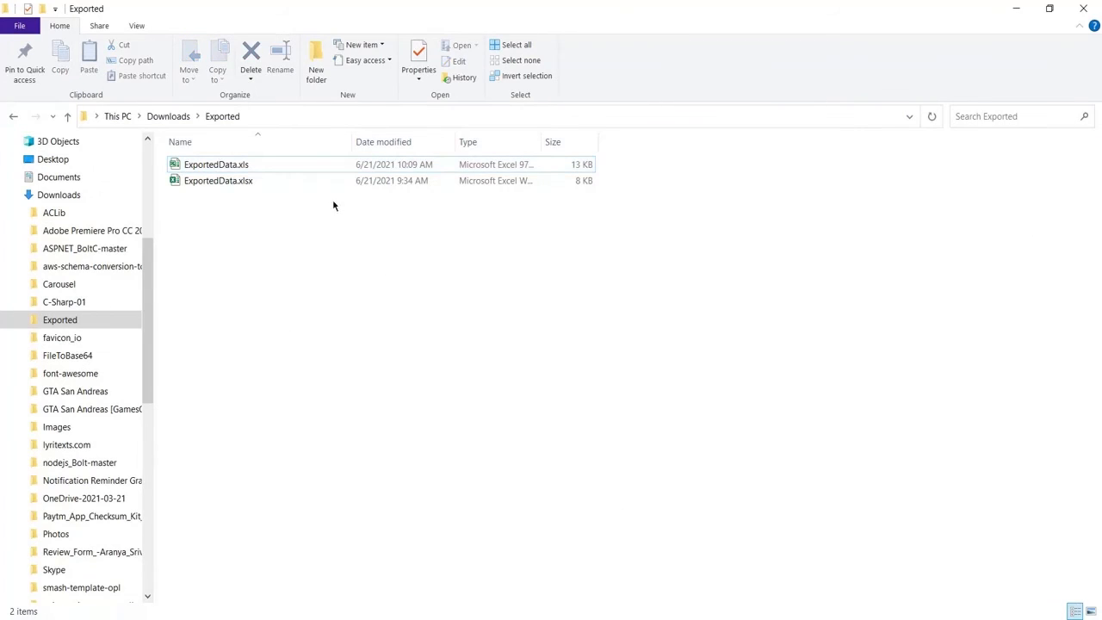
left_click(268, 170)
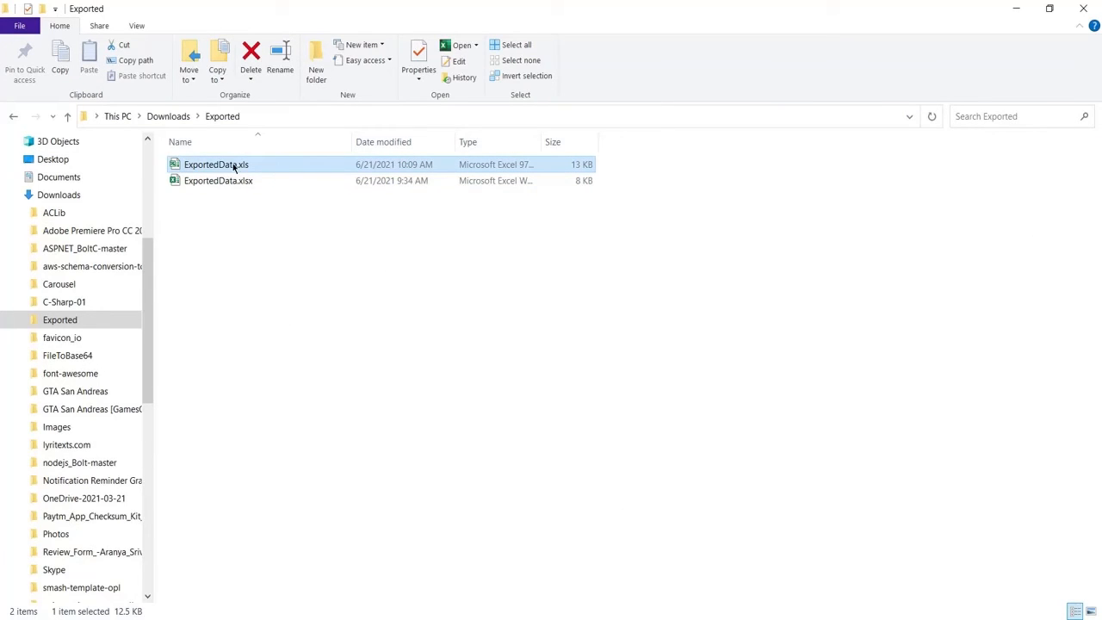
double_click(234, 168)
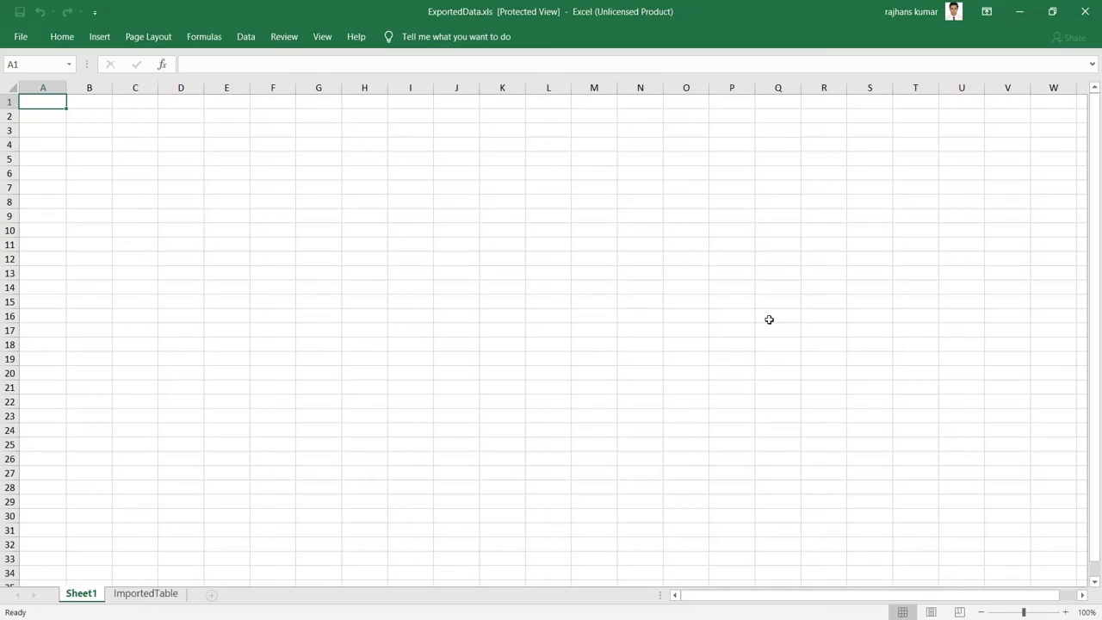
- Show the ImportedTable sheet and widen the Name, Address and Phone columns so their contents are fully readable
left_click(151, 593)
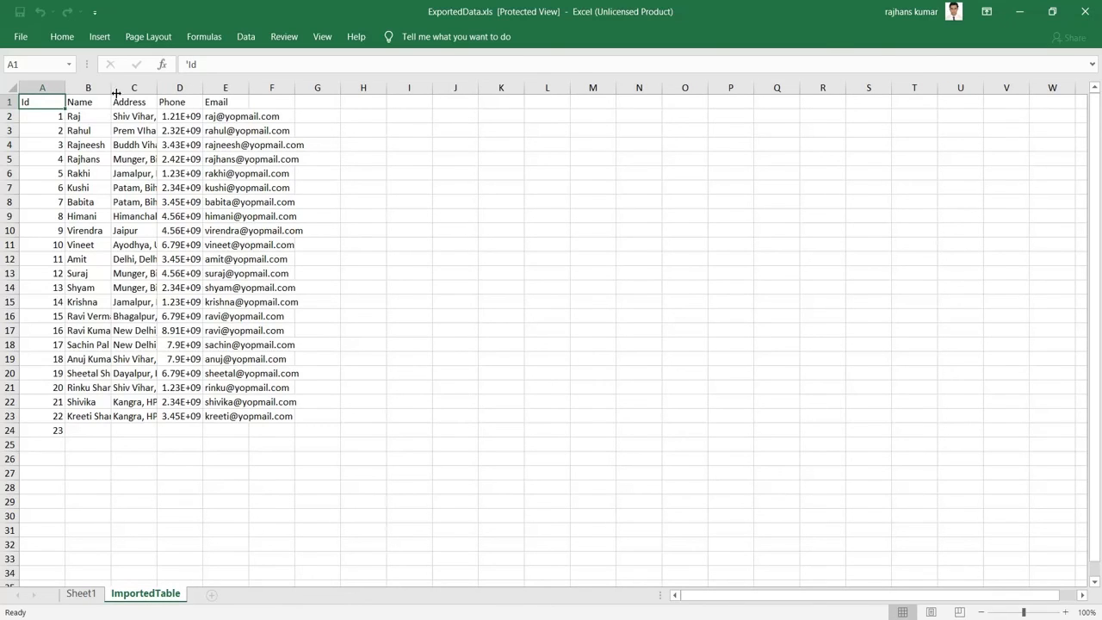
left_click_drag(111, 89, 377, 90)
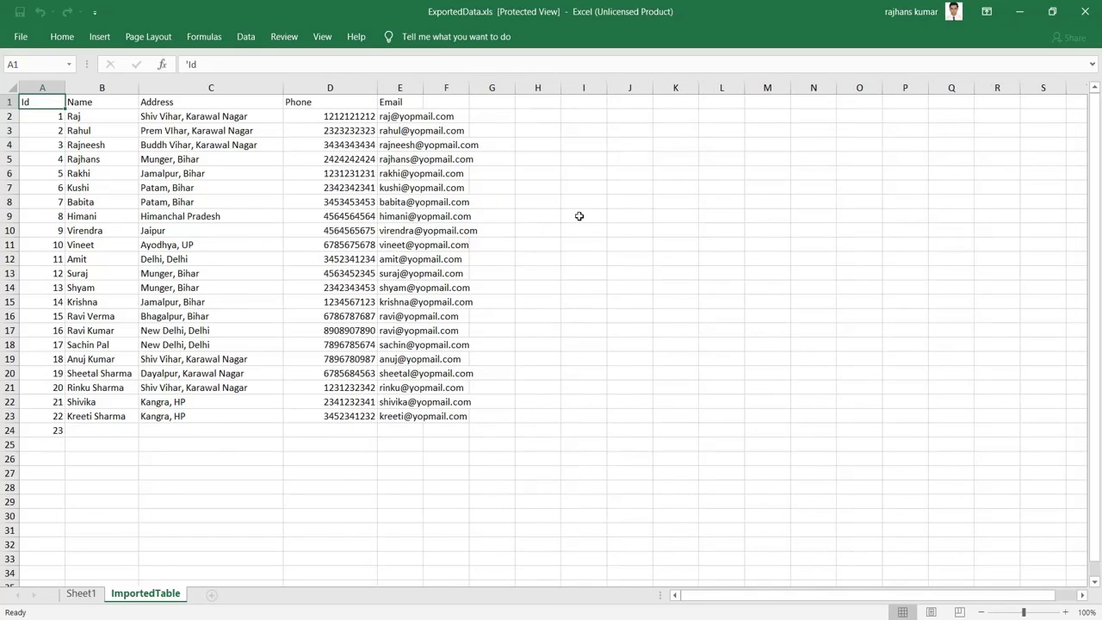